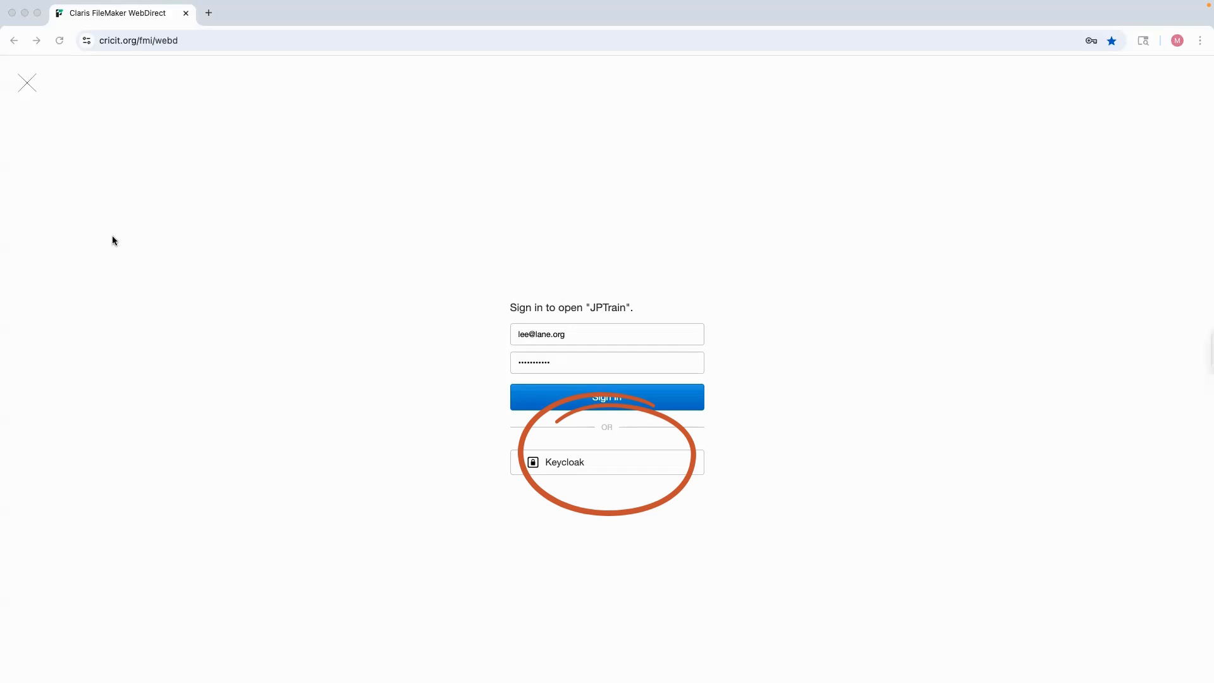
Sign in to open the JPTrain database with the saved staff credentials
left_click(576, 404)
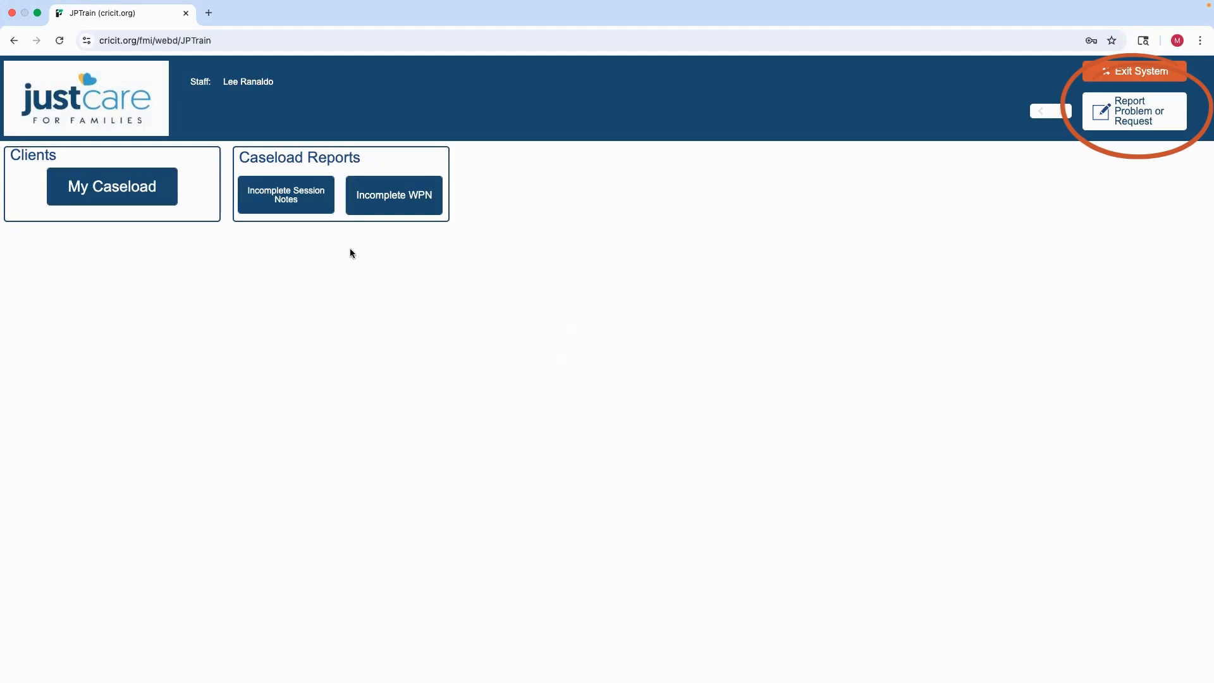
left_click(1136, 117)
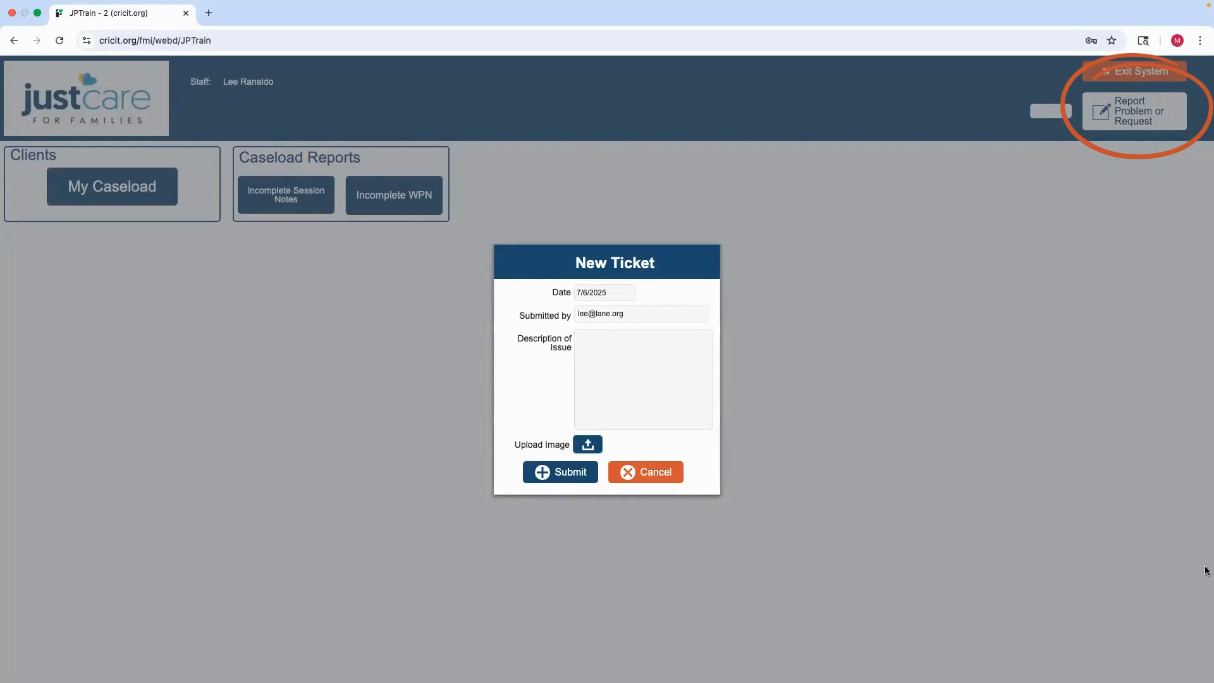
left_click(627, 473)
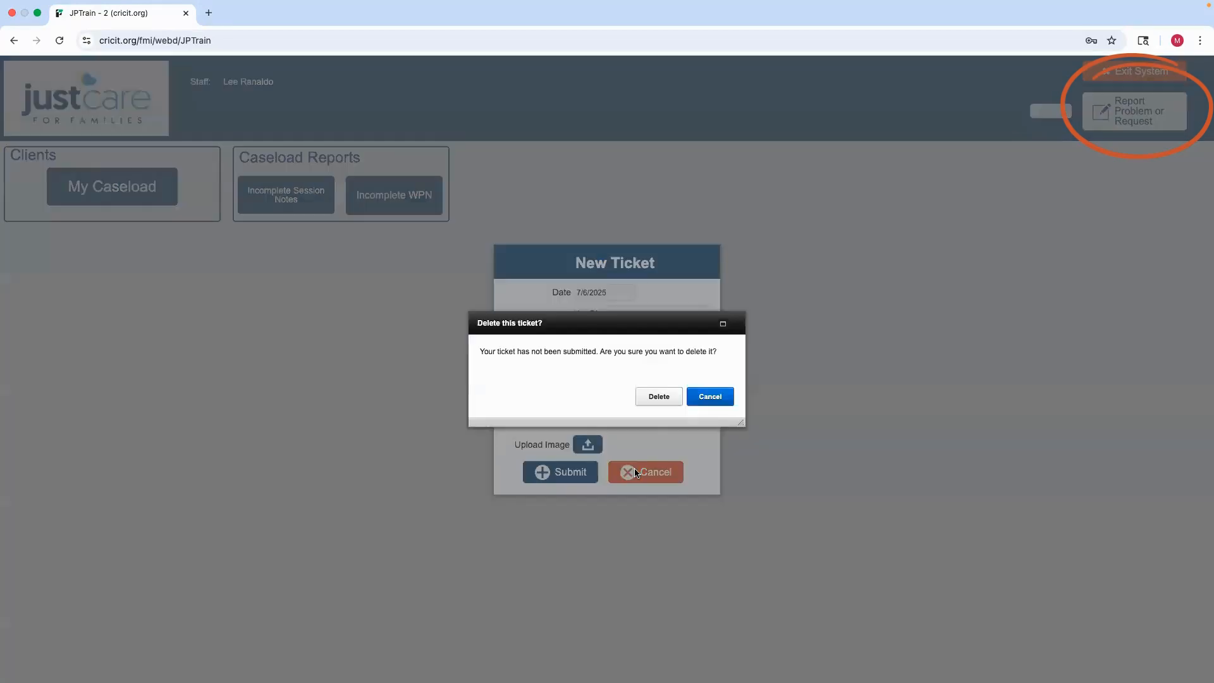
left_click(674, 397)
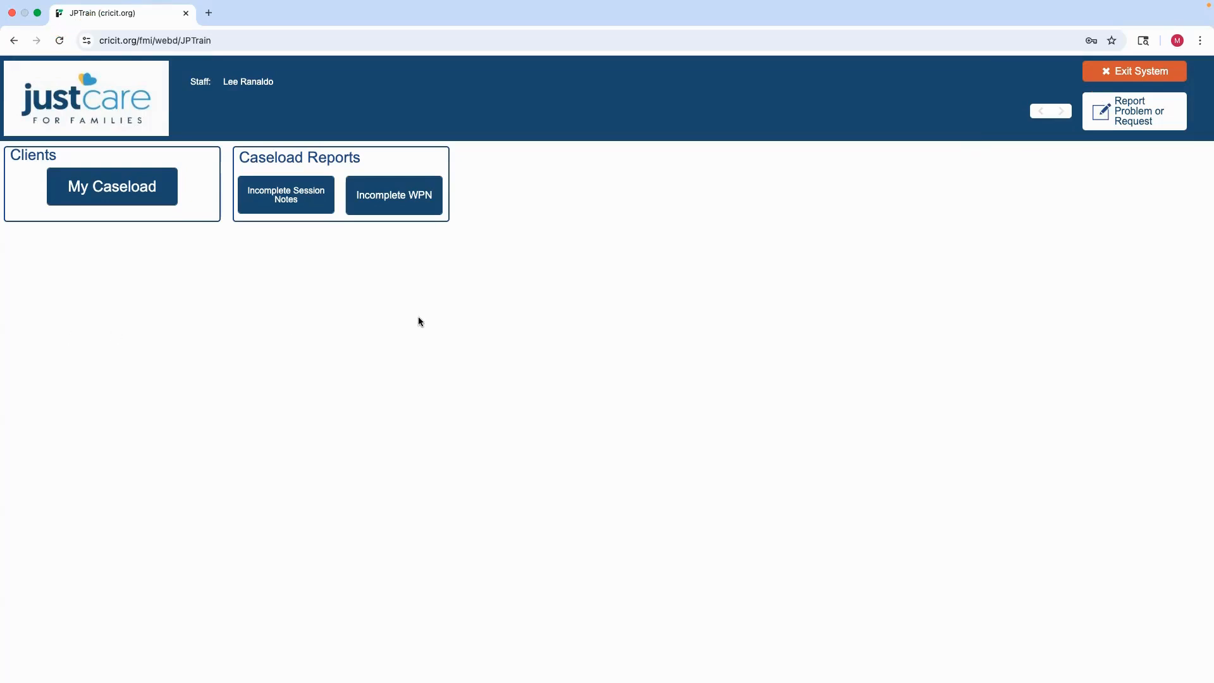
Open the caseload and browse the client lists on both the My Clients and Clinic Clients tabs
left_click(153, 194)
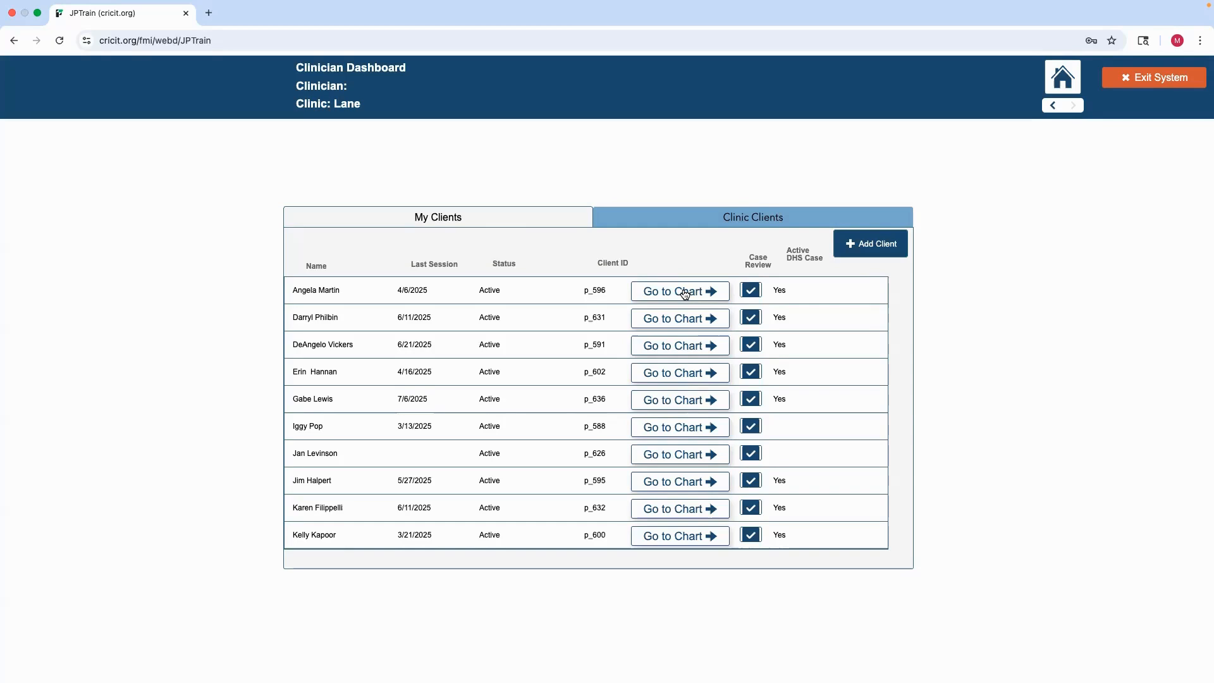
left_click(756, 225)
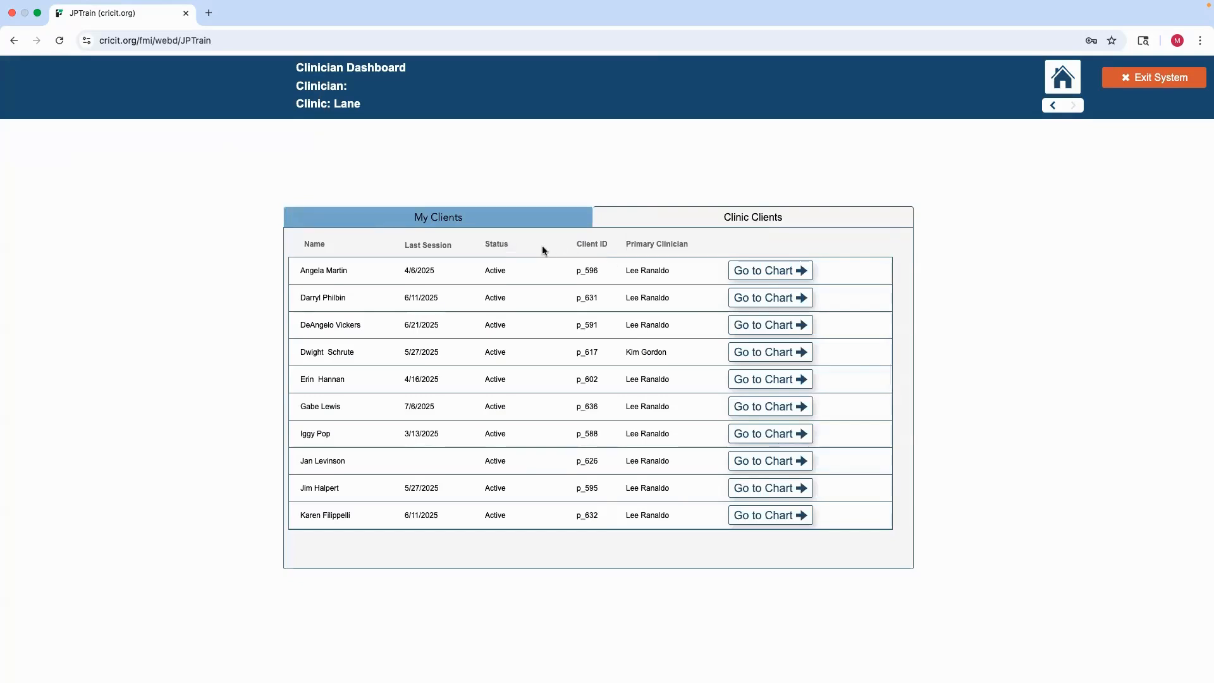
scroll(554, 443, "down", 5)
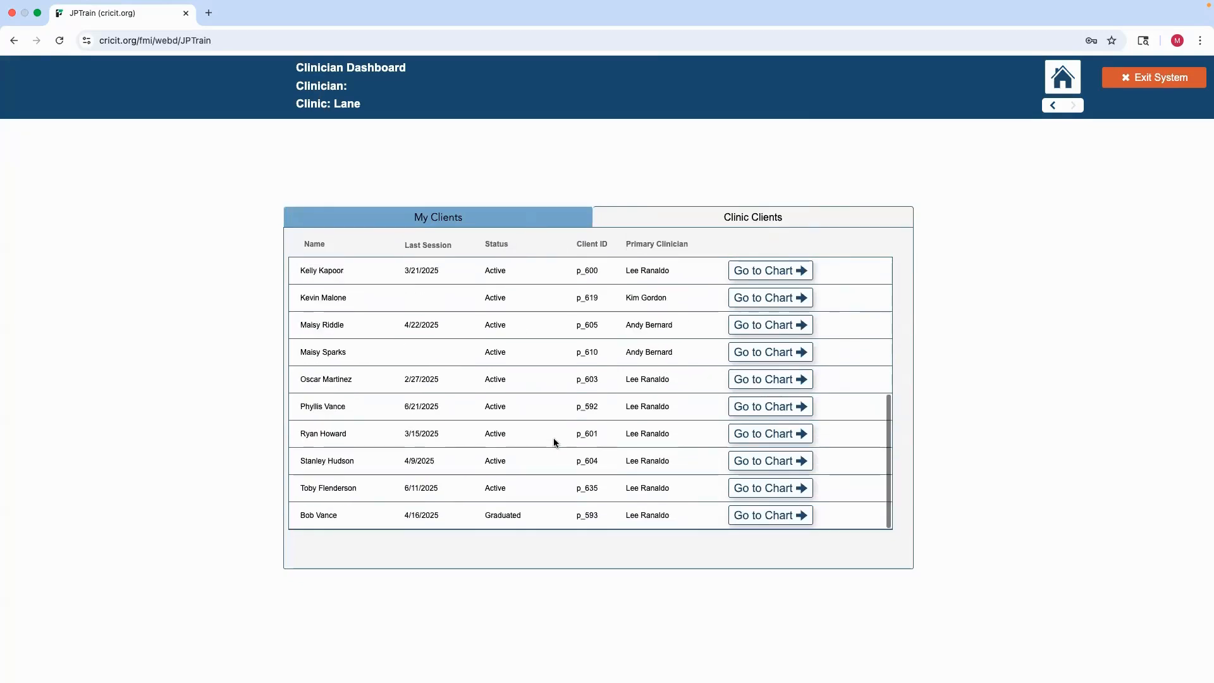
scroll(554, 443, "up", 5)
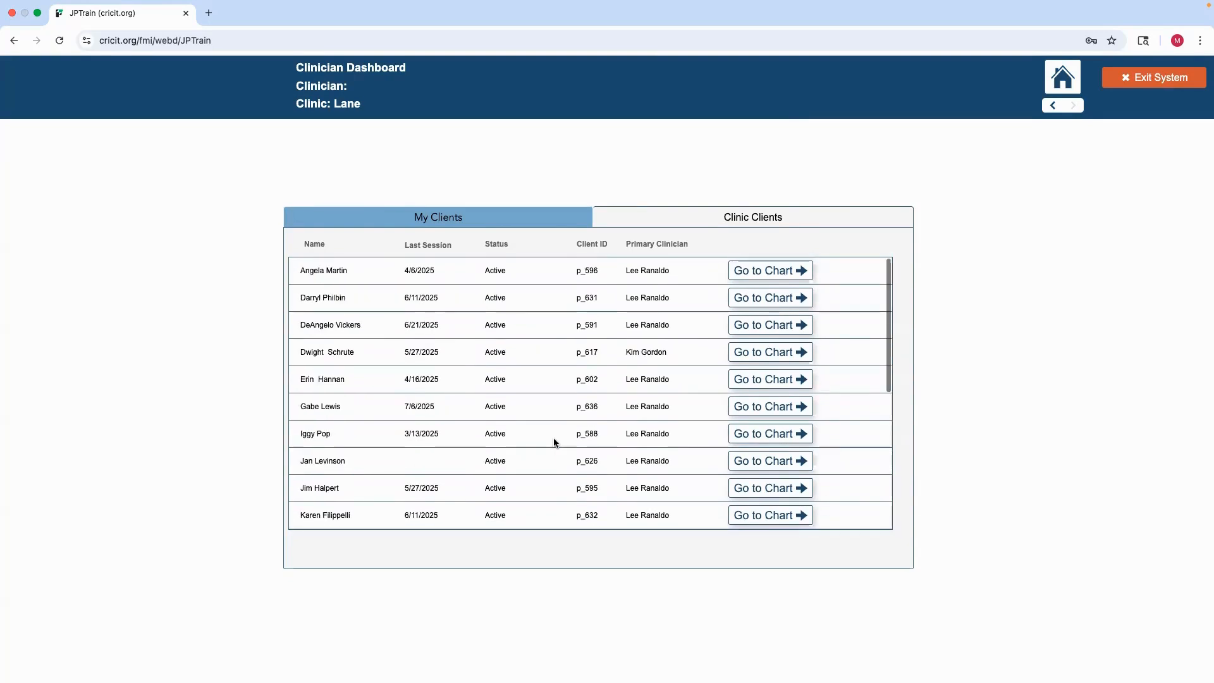
left_click(479, 217)
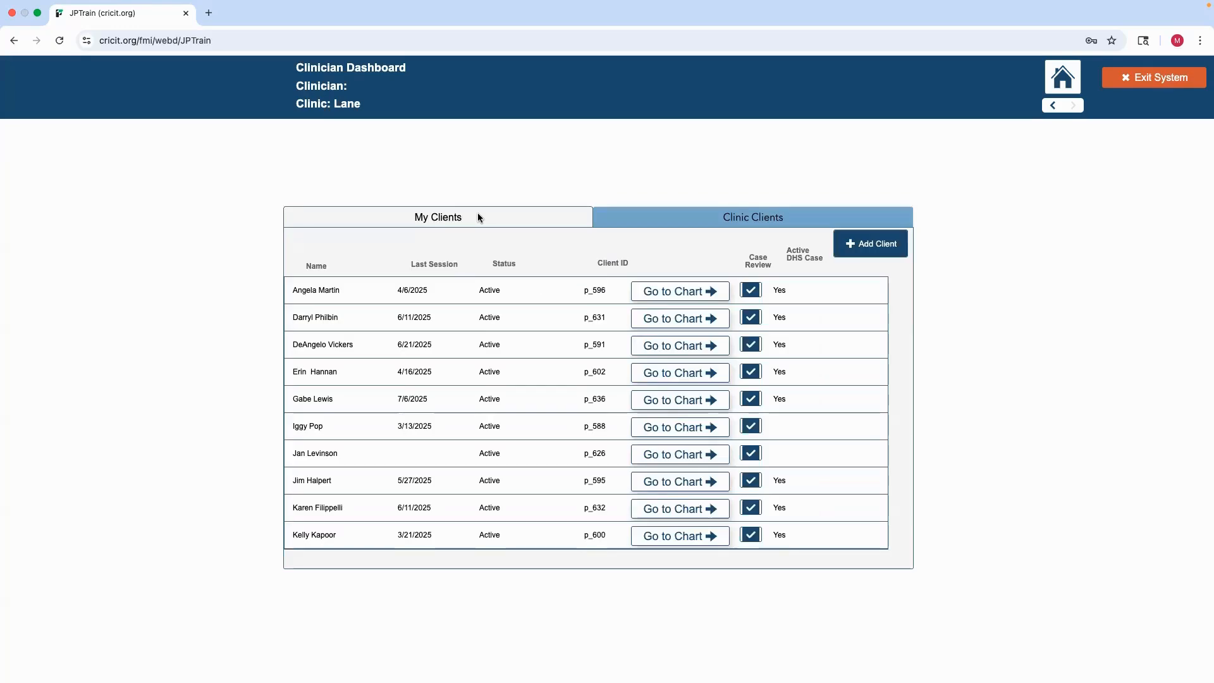
scroll(498, 454, "down", 5)
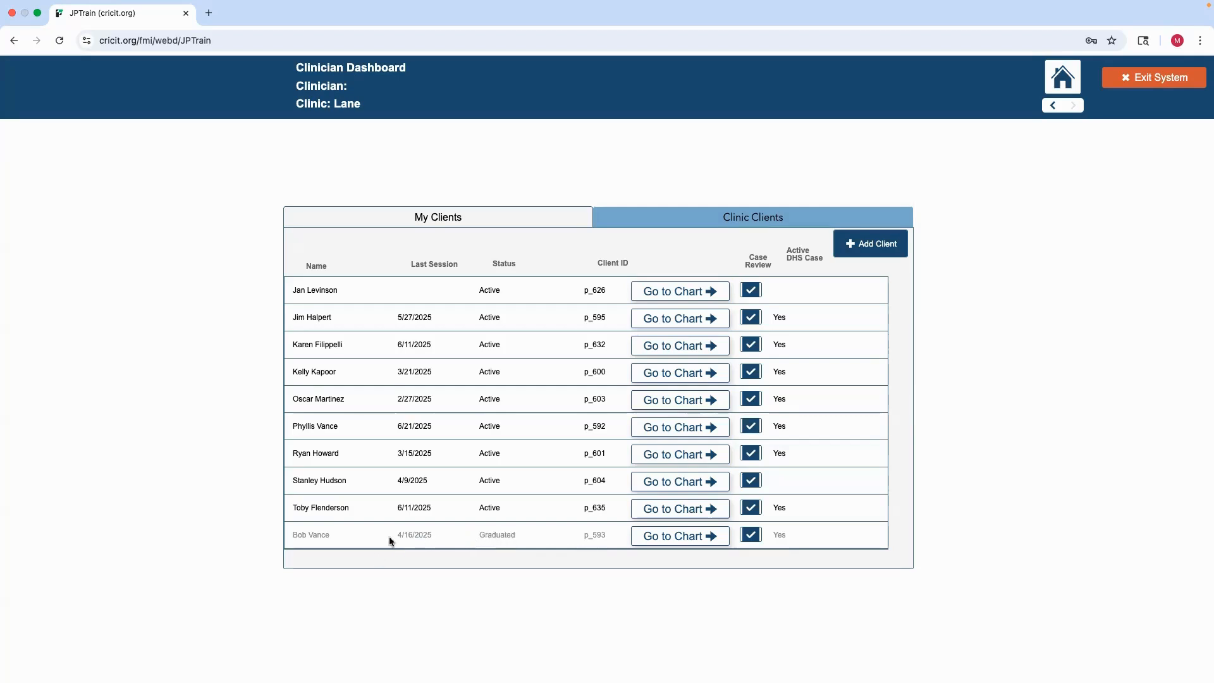
scroll(473, 466, "up", 3)
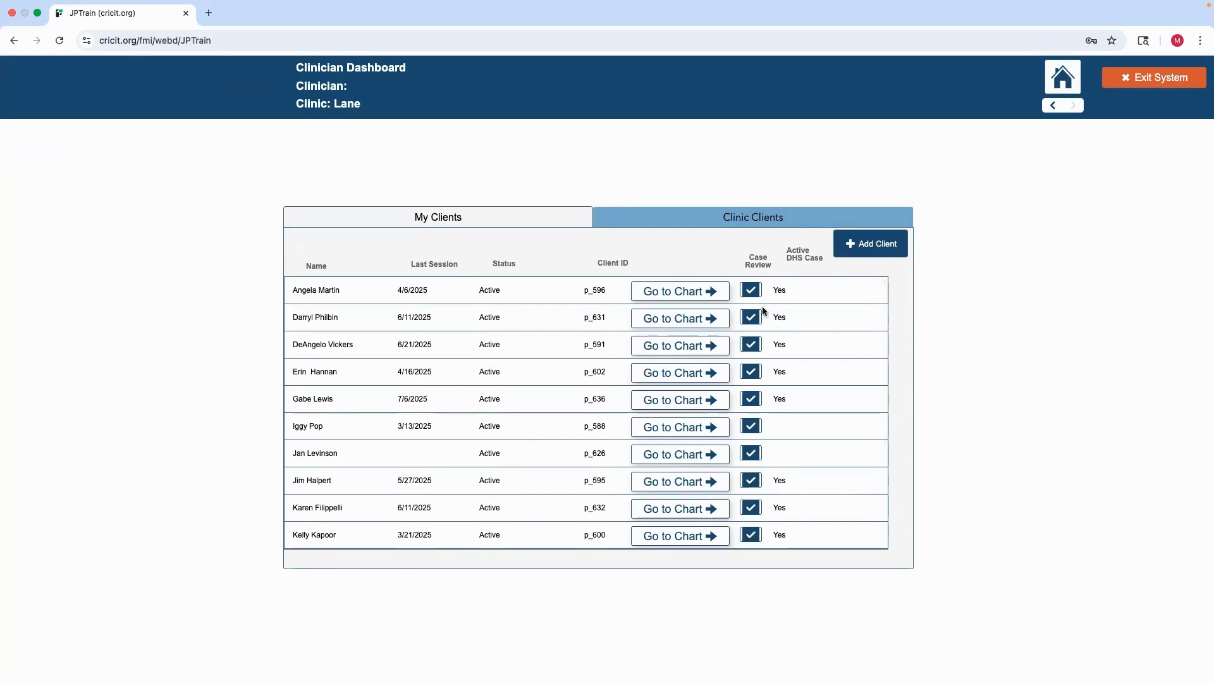
Start adding a new client, enter the client's legal first name, last name and date of birth, and check for duplicates
left_click(874, 252)
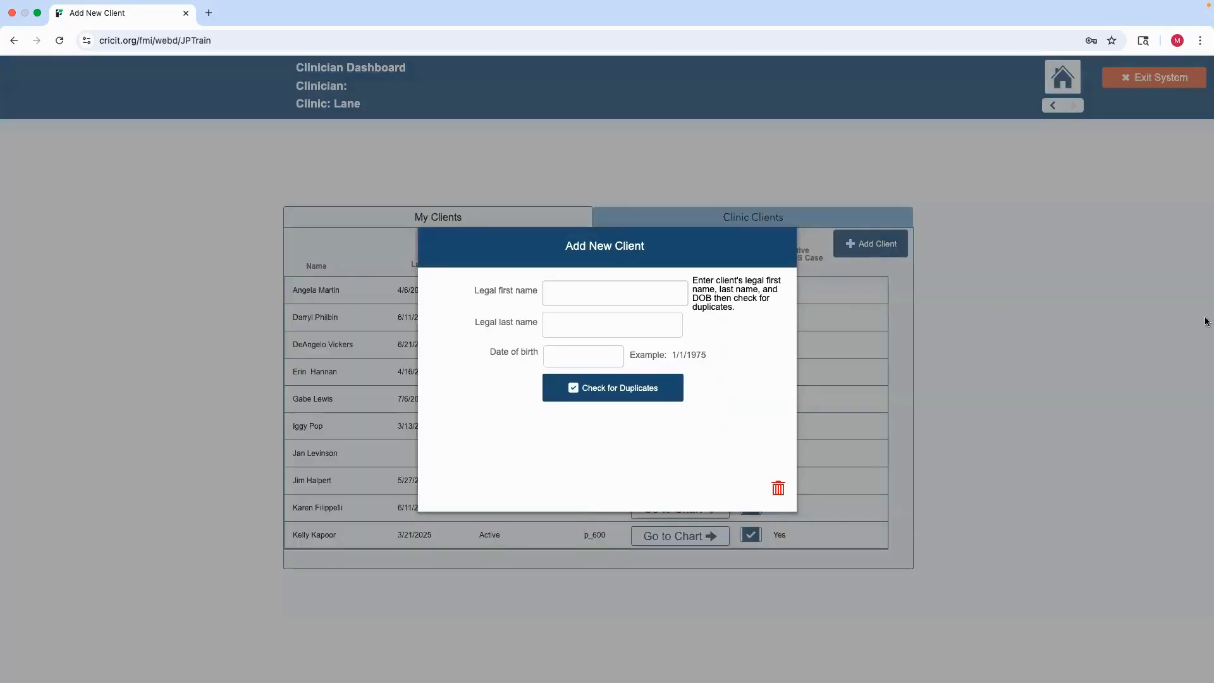
left_click(589, 304)
type("Ryan")
key("Tab")
type("Howard")
key("Tab")
type("4/12/1998")
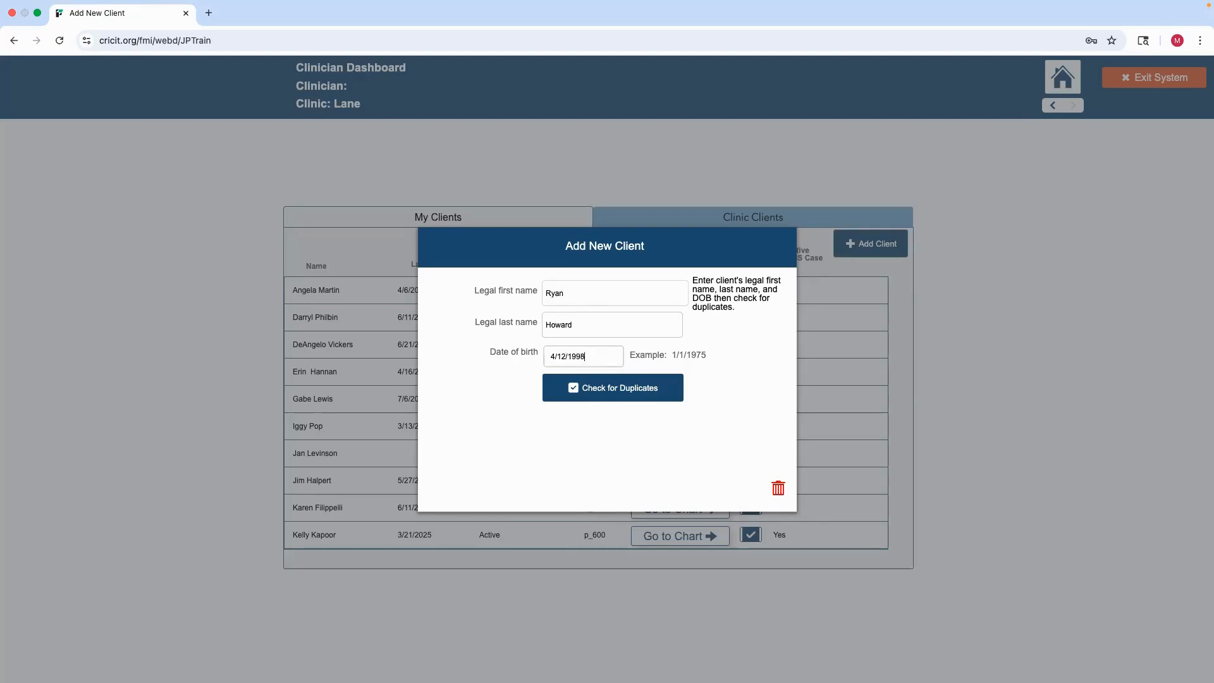
left_click(626, 389)
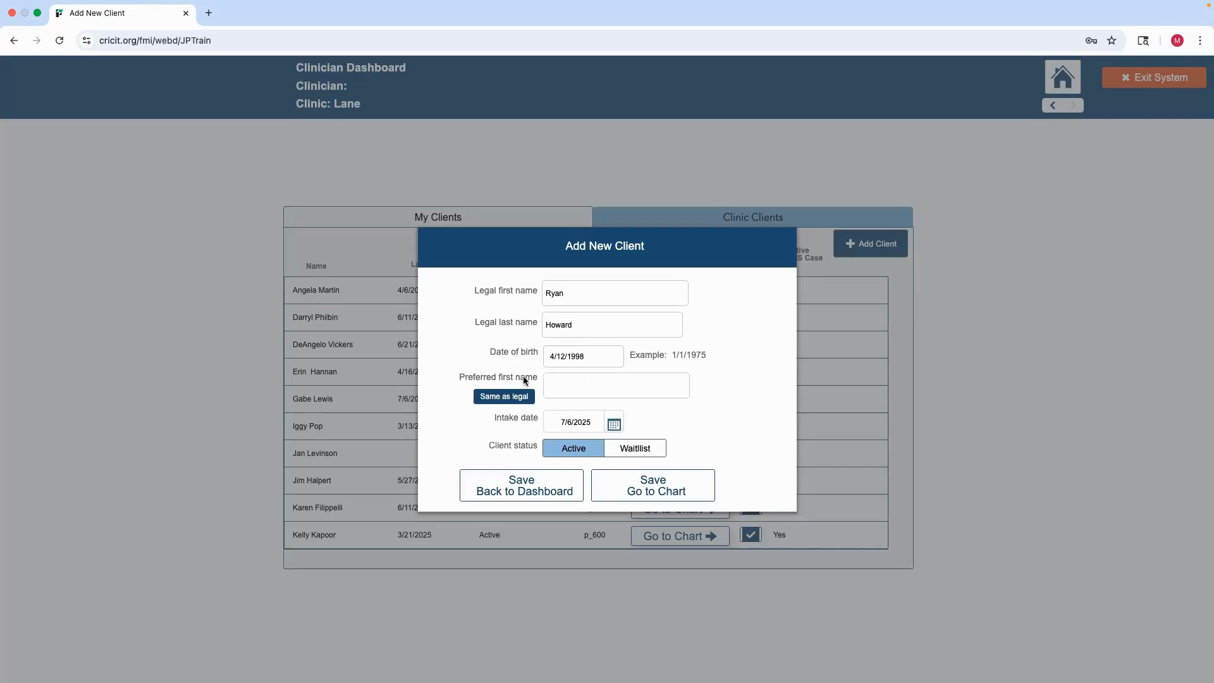
Set the preferred first name to the same as legal and save the new client, going to the chart
left_click(516, 399)
left_click(637, 488)
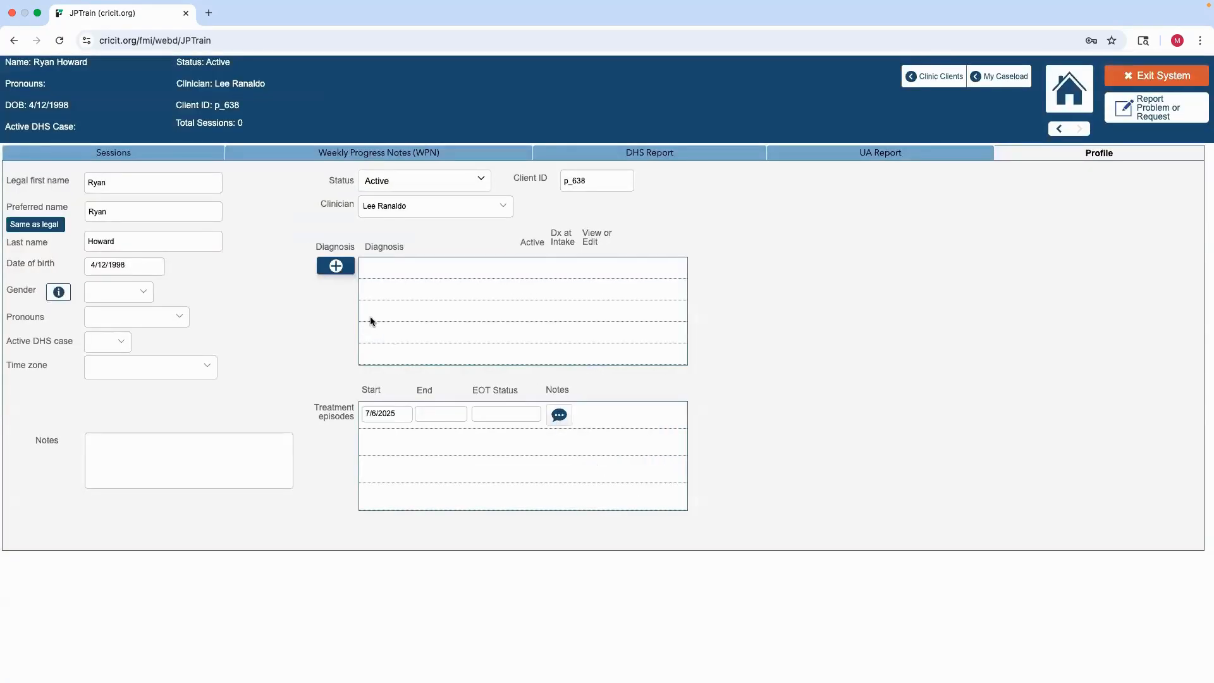
Set the client's gender to Male, pronouns to He/Him, and Active DHS case to Yes
left_click(126, 294)
left_click(120, 331)
left_click(184, 320)
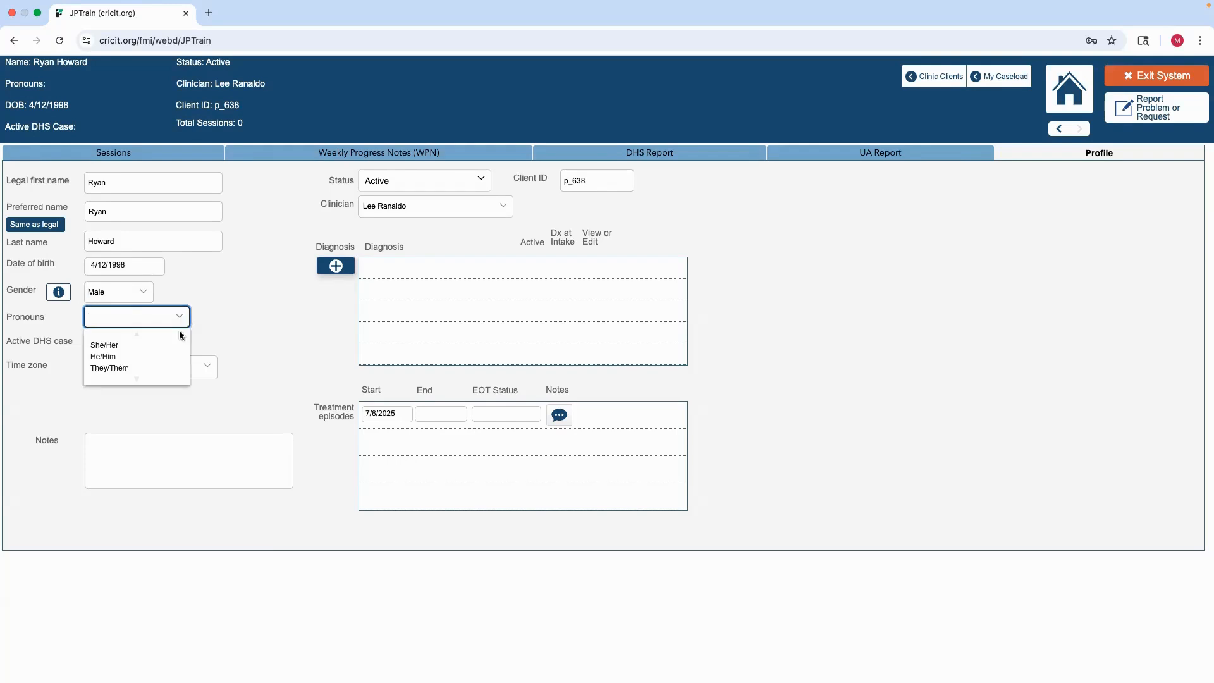
left_click(179, 356)
left_click(108, 345)
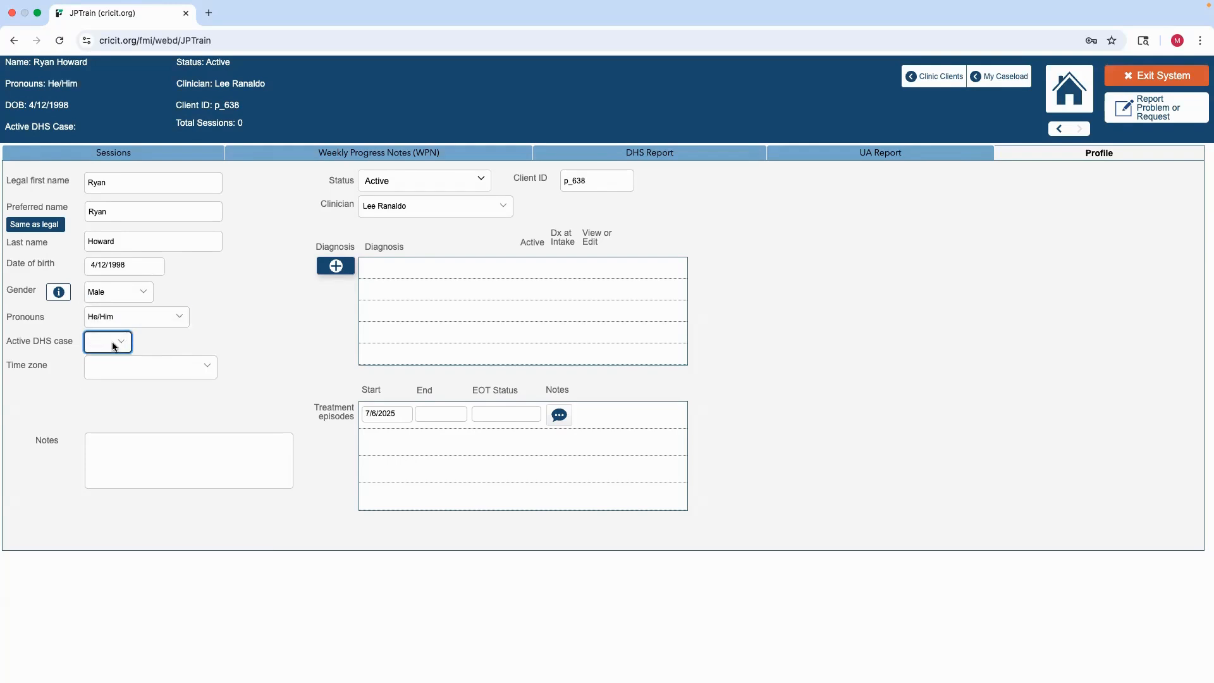
left_click(106, 369)
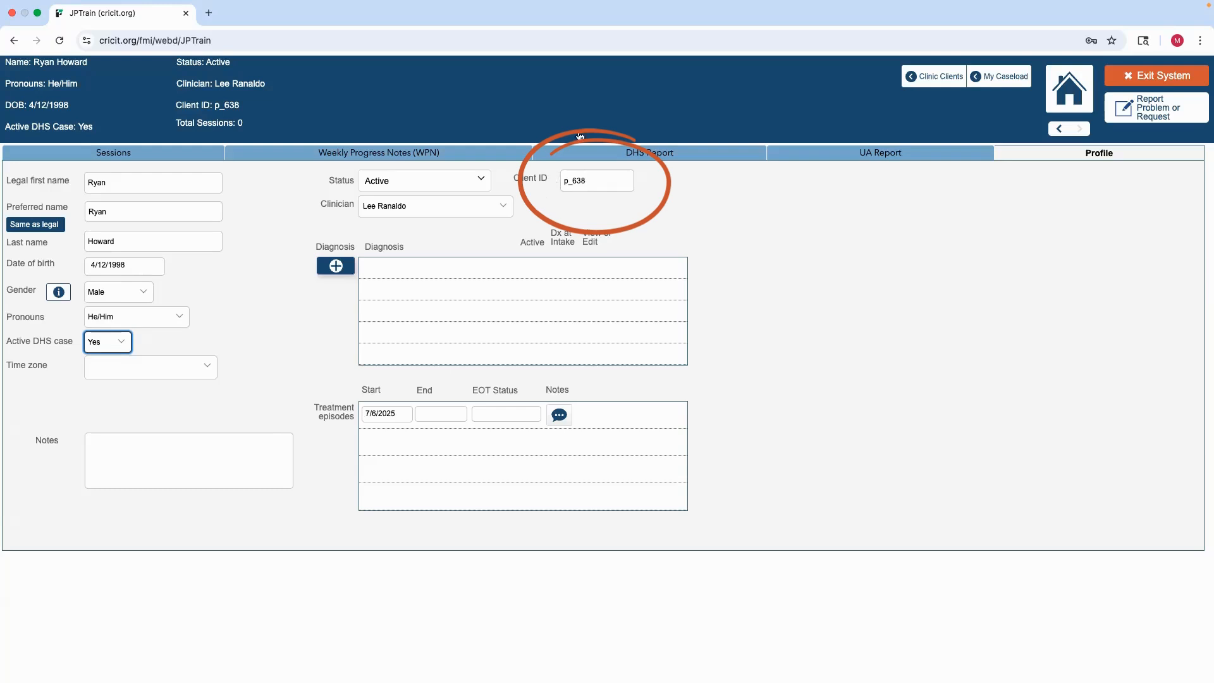
Review the clinician choices available for the client
left_click(502, 205)
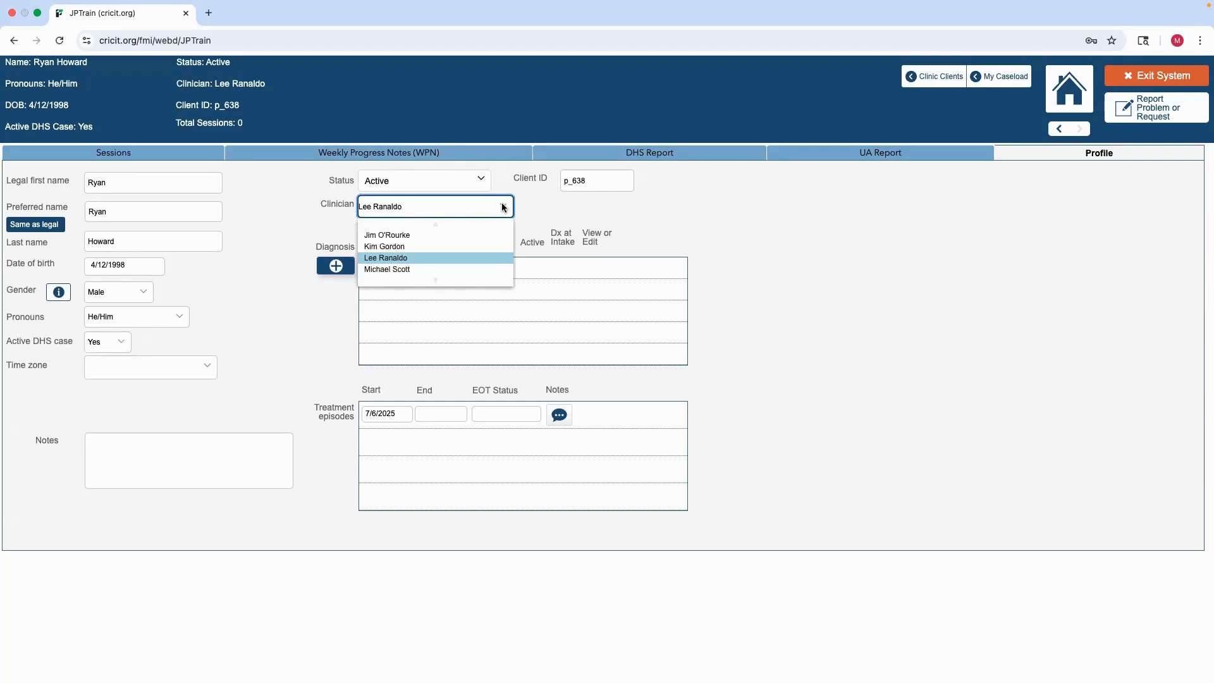
left_click(503, 206)
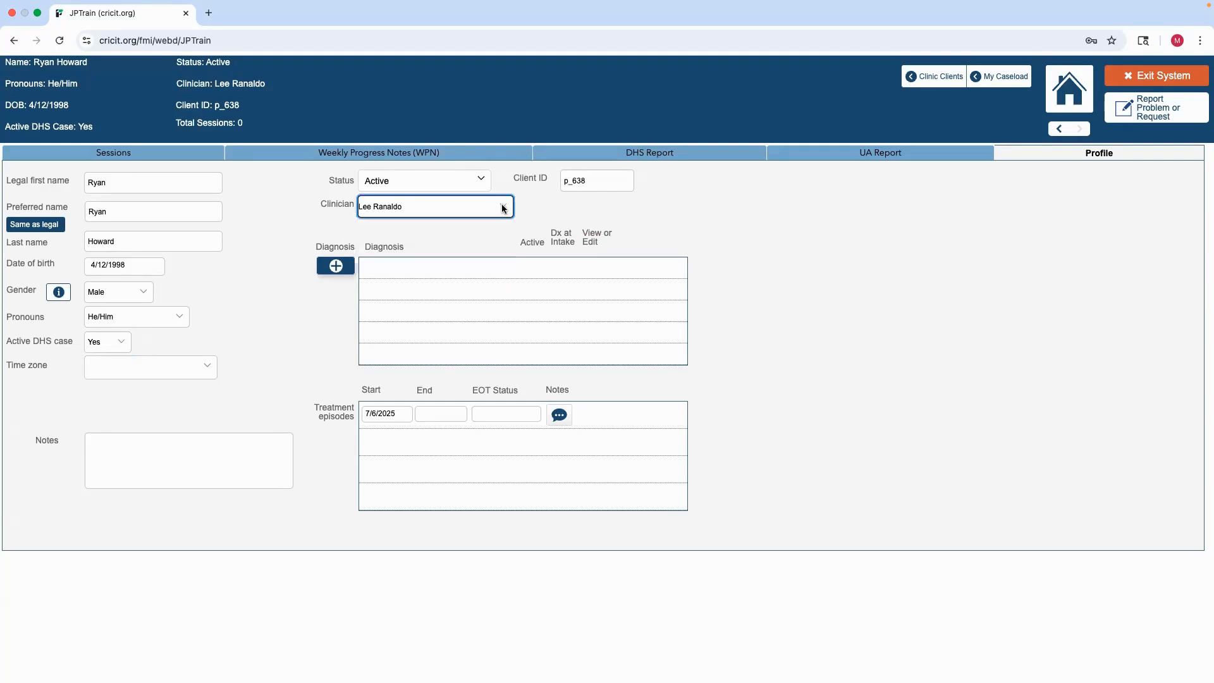
Add a diagnosis with code F1220, consulting the common codes list
left_click(336, 267)
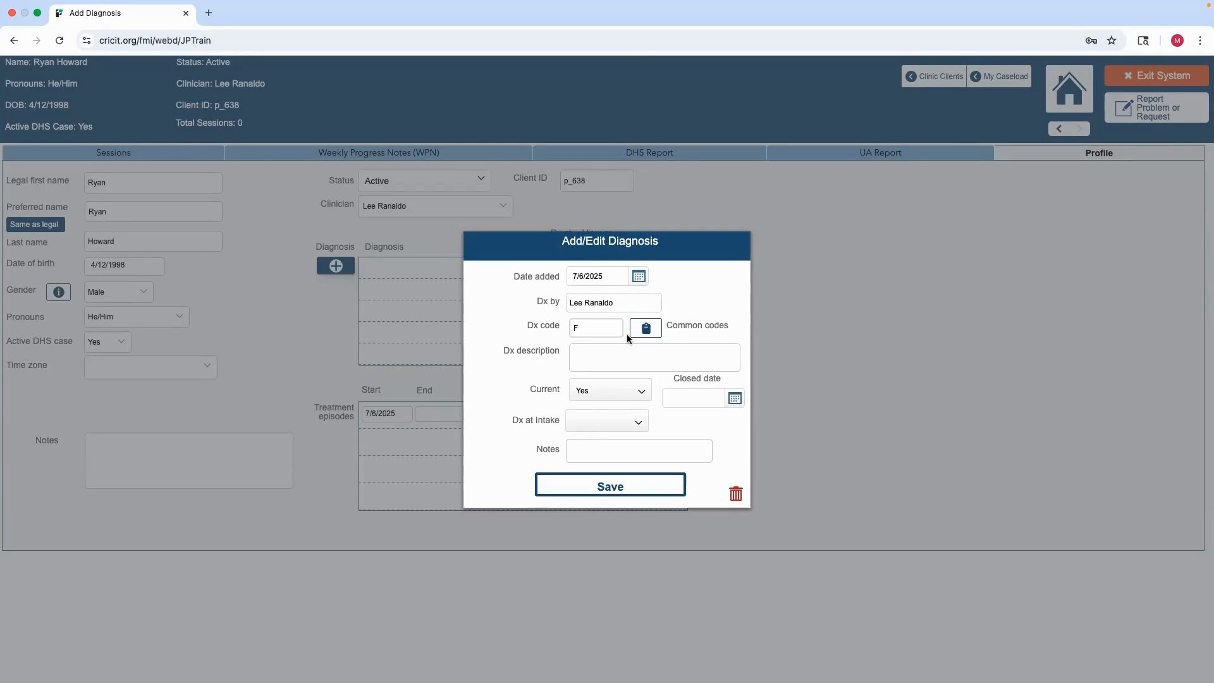
left_click(646, 329)
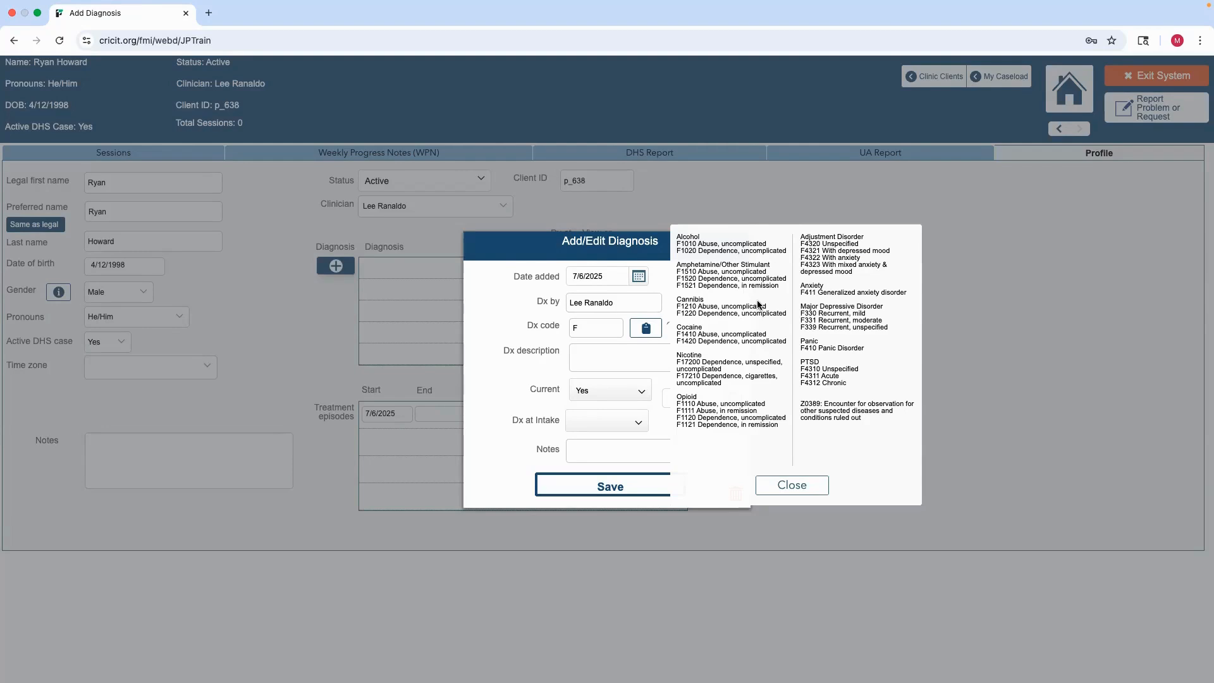
left_click(602, 330)
type("F1220")
key("Tab")
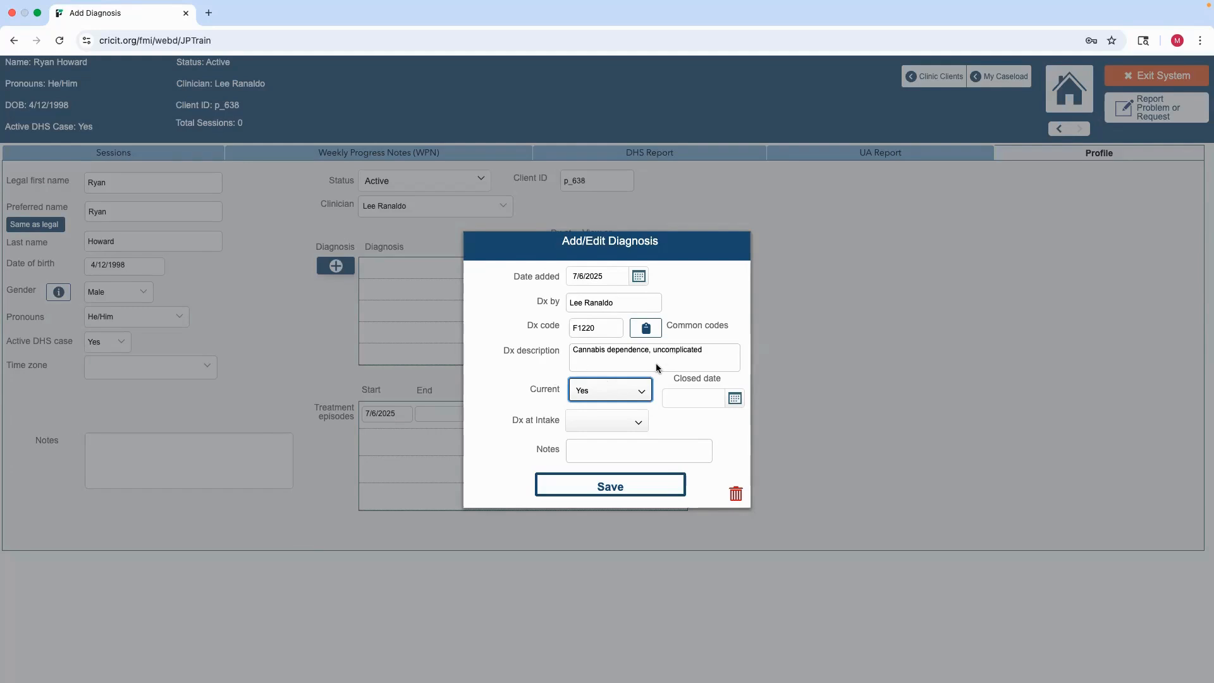
Set the diagnosis's Dx at Intake to Yes and save the diagnosis
left_click(650, 392)
left_click(650, 393)
left_click(638, 422)
left_click(631, 450)
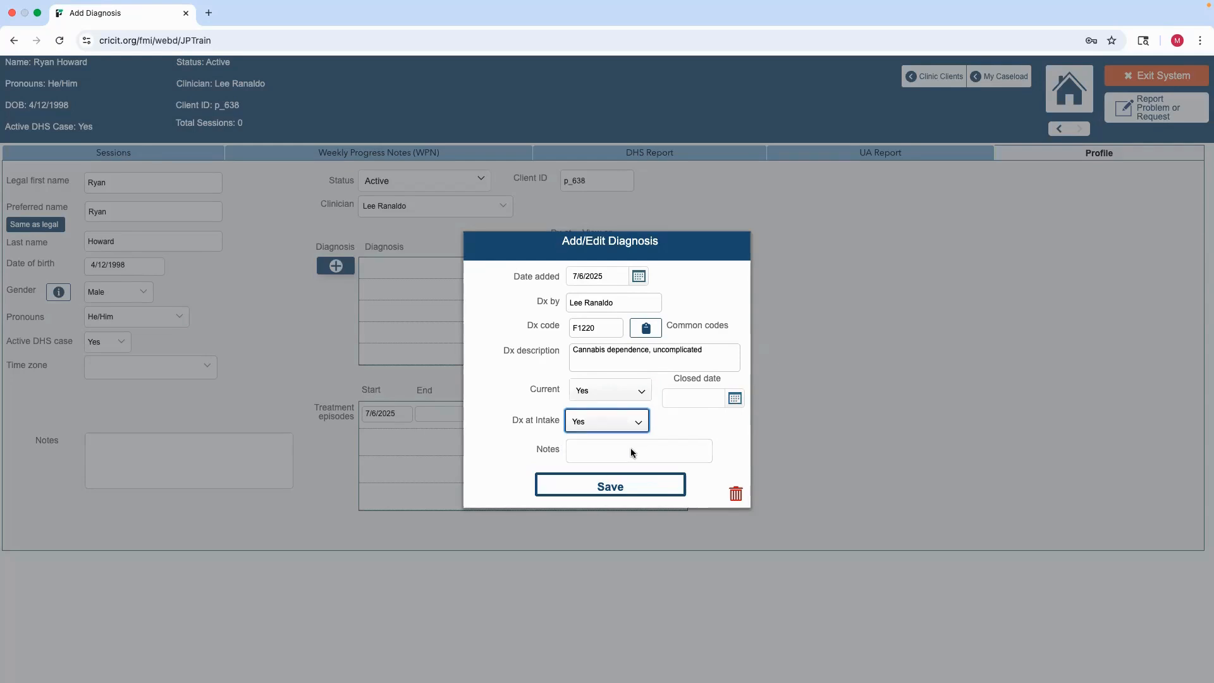
left_click(647, 487)
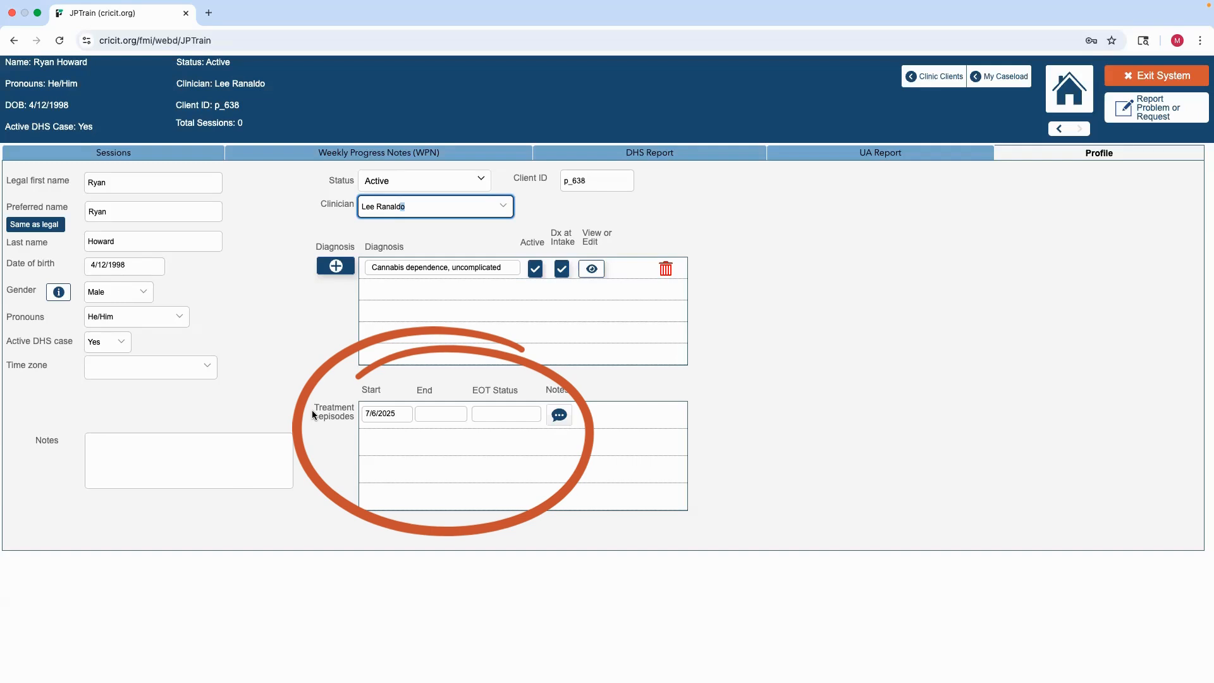
Add a new session on the Sessions tab dated 7/6/2025
left_click(160, 158)
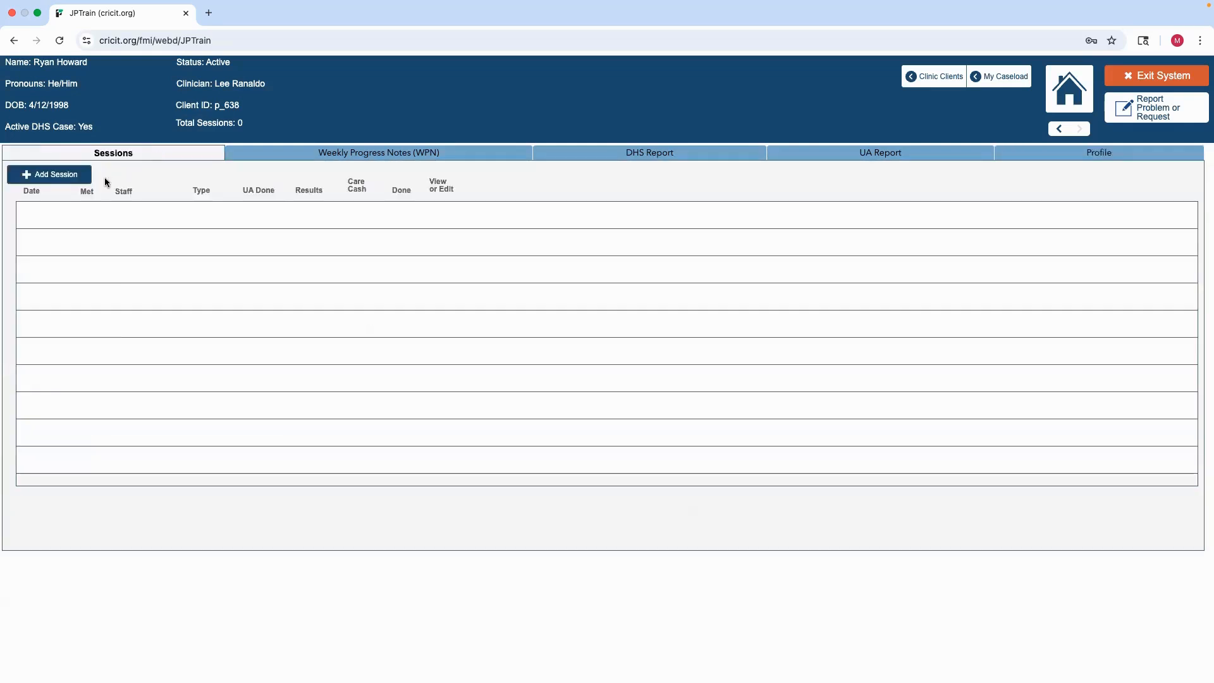
left_click(82, 180)
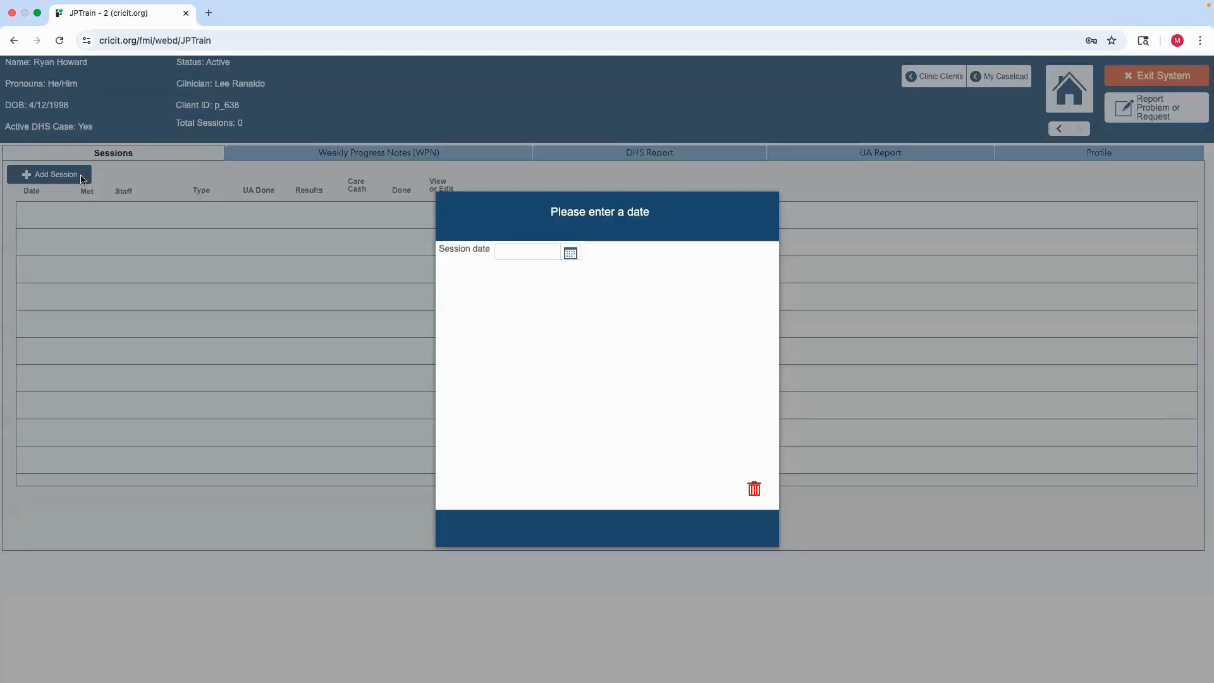
left_click(576, 252)
left_click(515, 314)
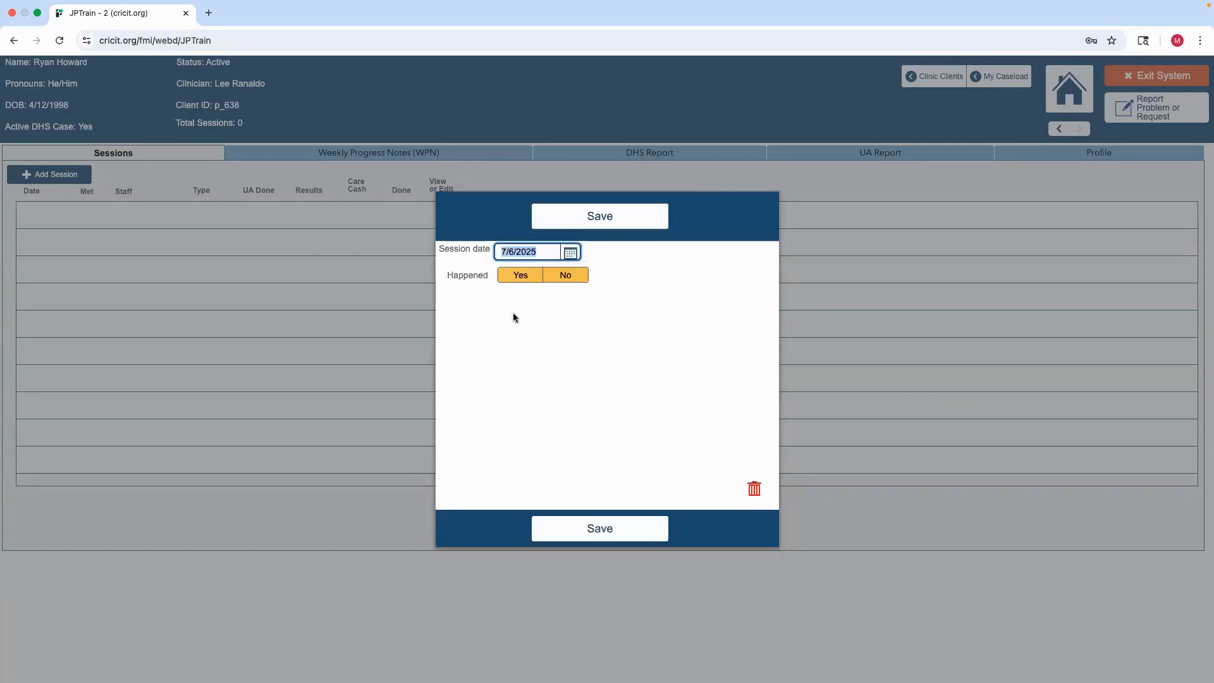
Mark the session as happened and set its session type to In person
left_click(567, 277)
left_click(721, 275)
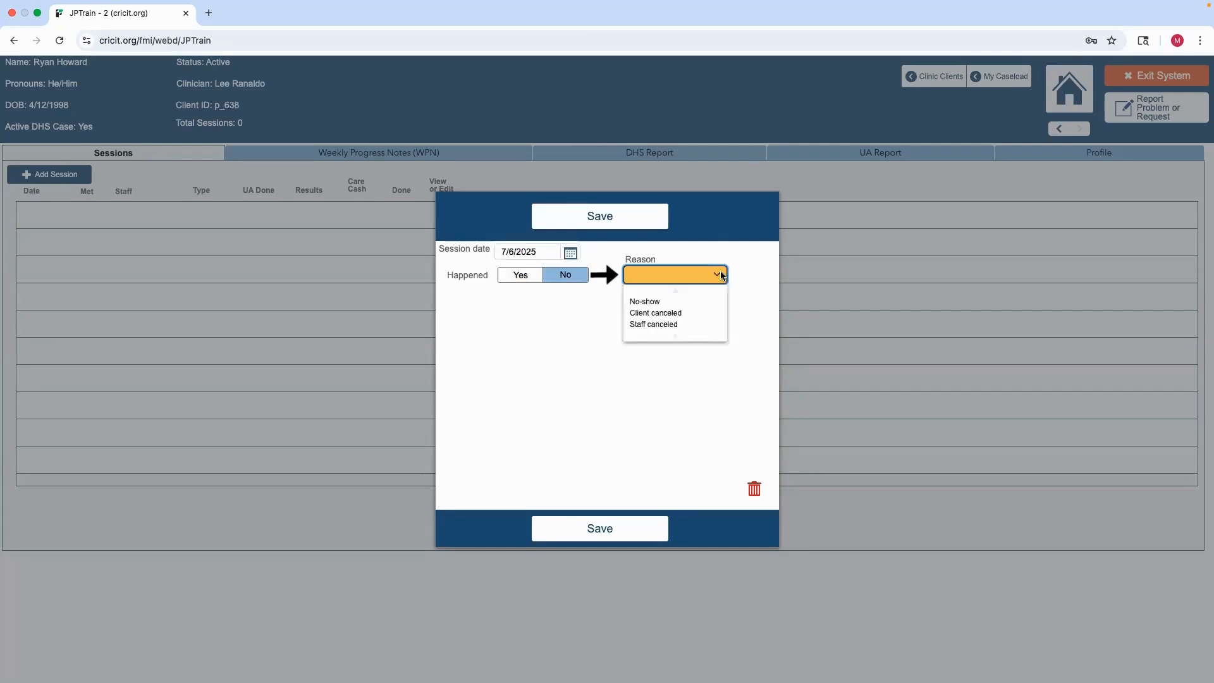
left_click(530, 282)
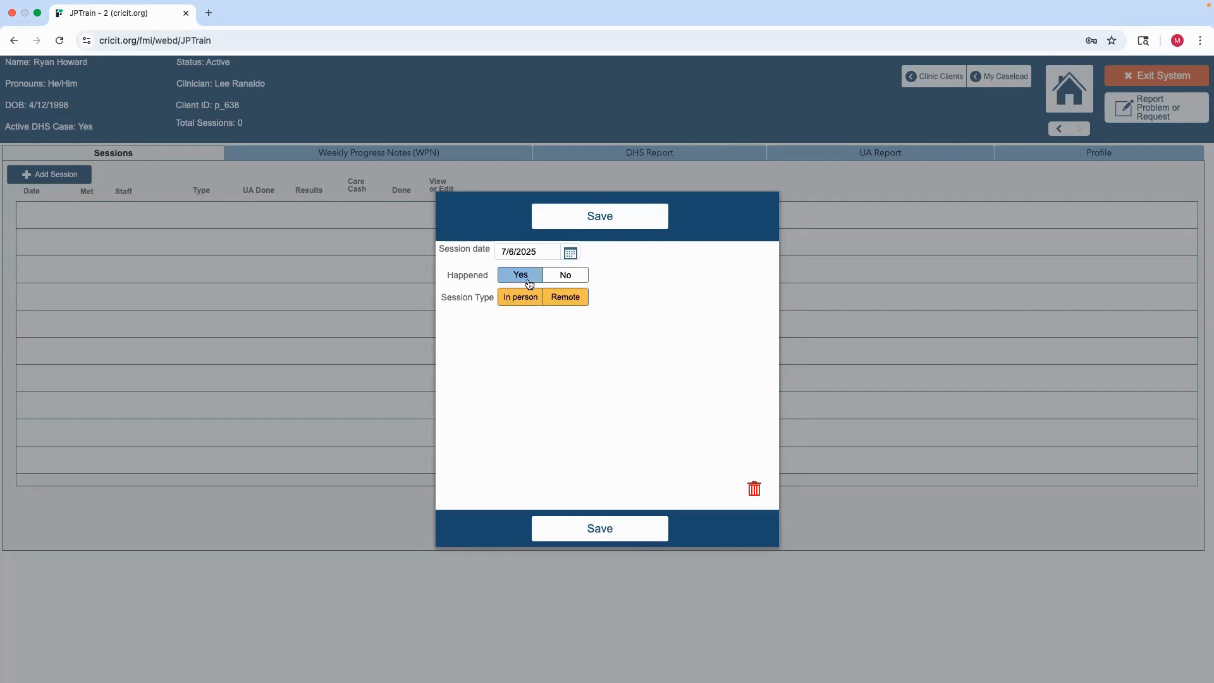
left_click(527, 300)
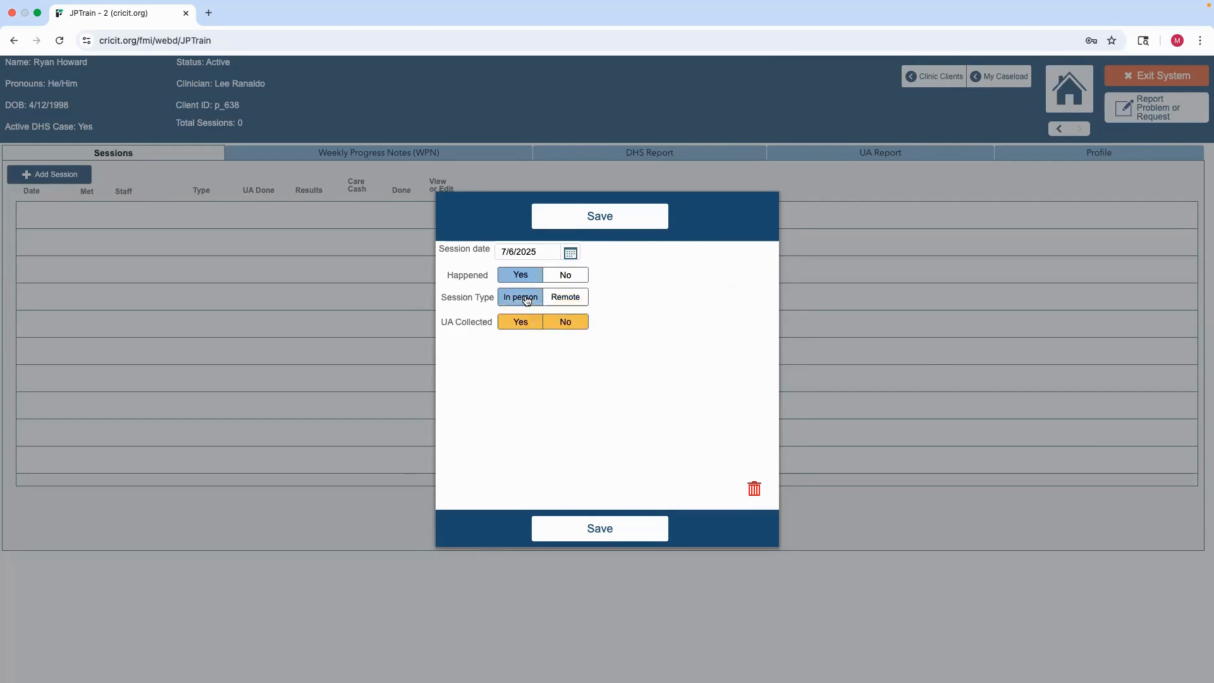
Set UA Collected to Yes for the session
left_click(562, 323)
left_click(758, 321)
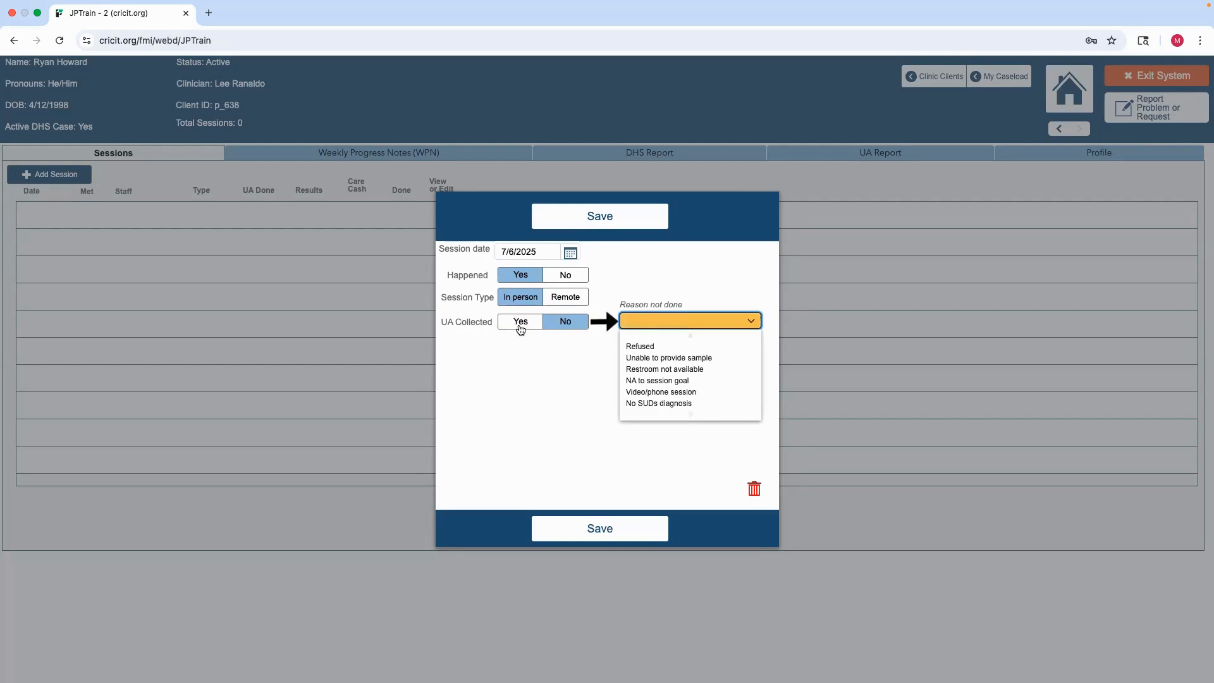
left_click(519, 324)
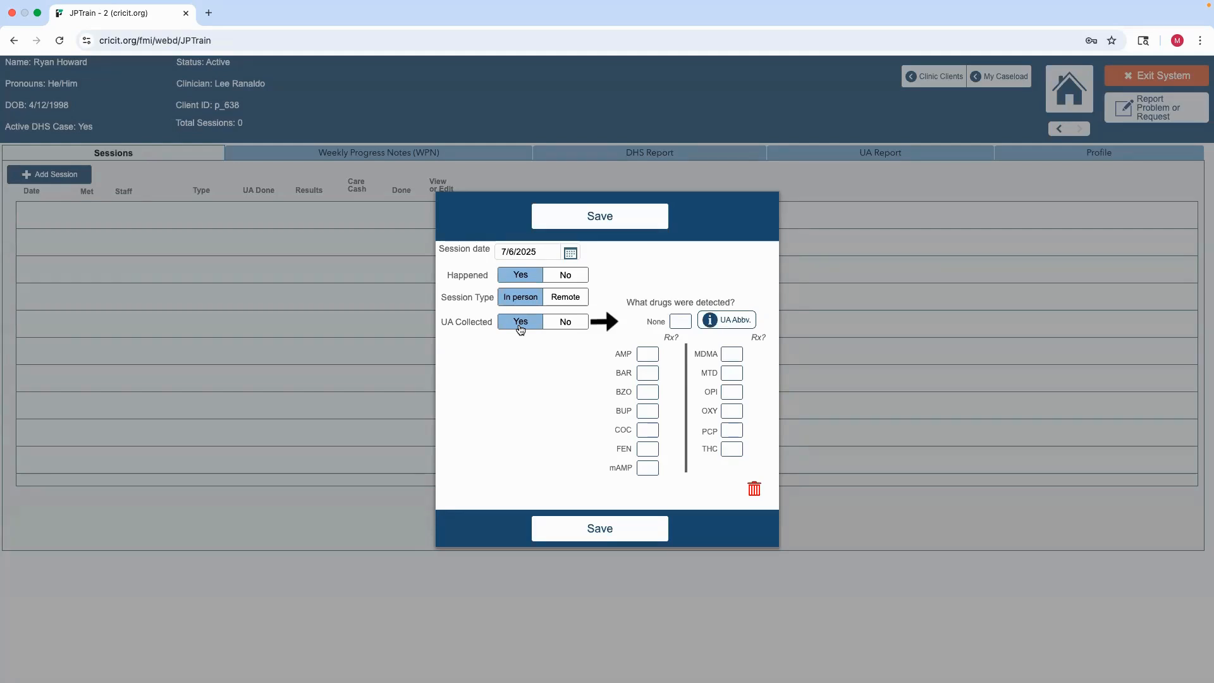
Mark OXY as a detected drug, answering that the client has no prescription for oxycodone
left_click(735, 412)
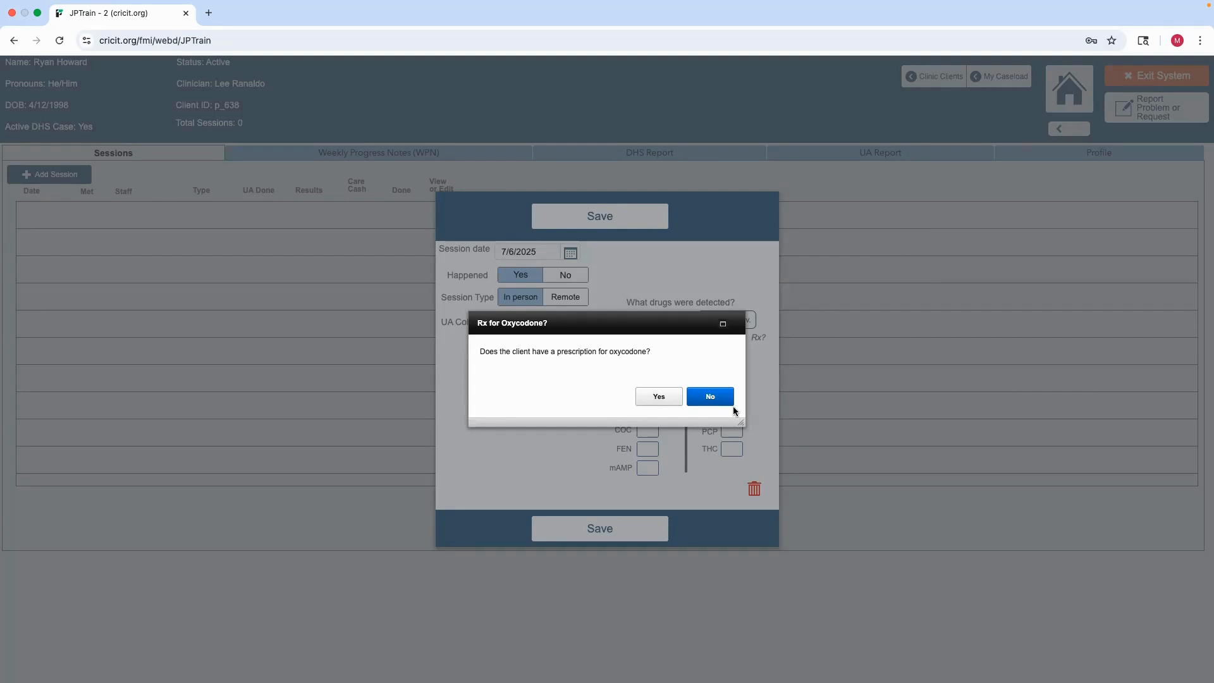
left_click(659, 397)
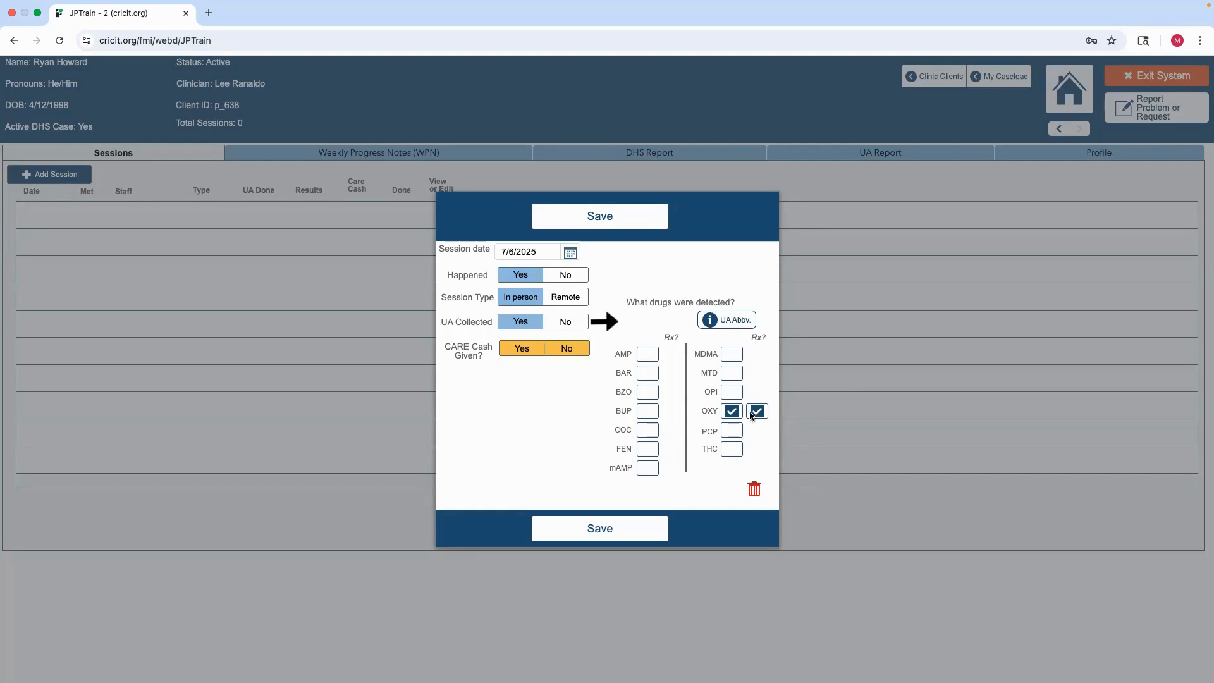
left_click(731, 412)
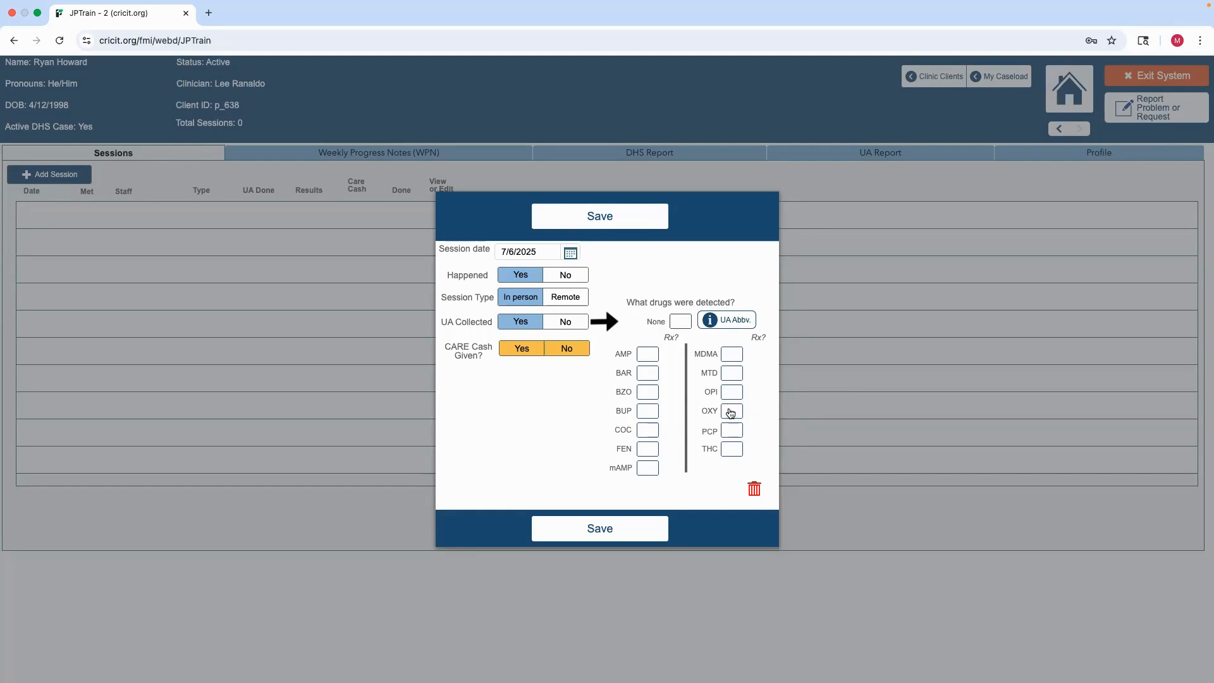
left_click(731, 412)
left_click(713, 395)
Set CARE Cash Given to Yes and save the session
left_click(528, 355)
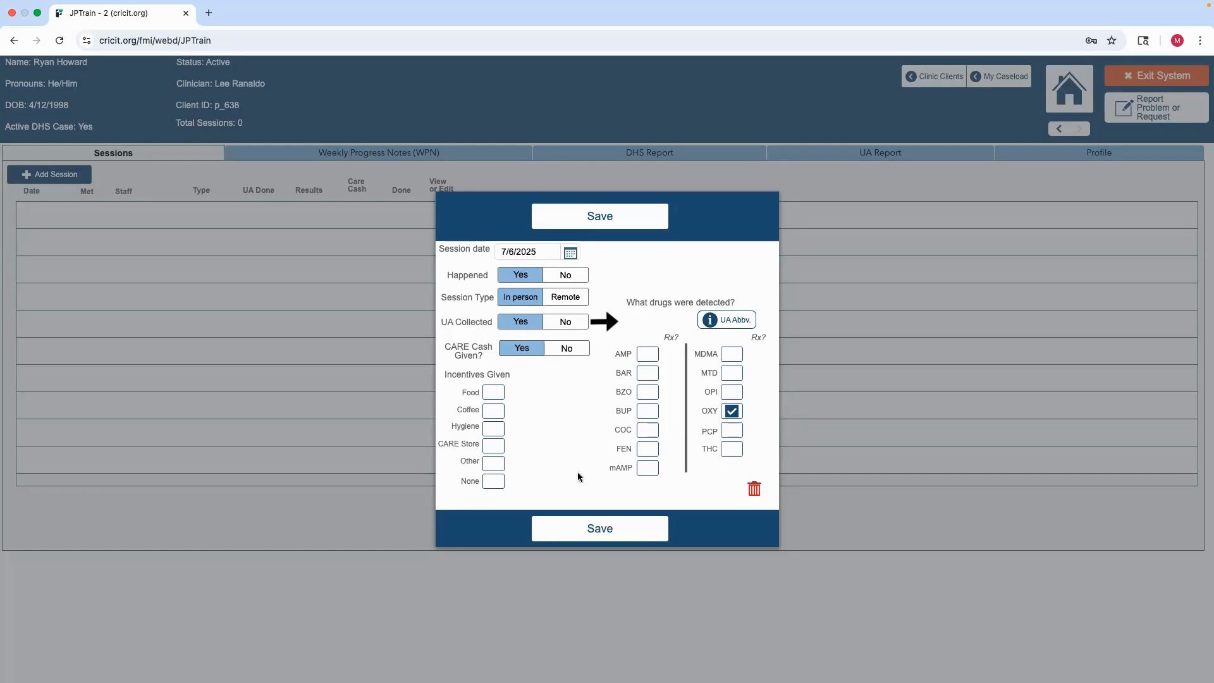
left_click(609, 530)
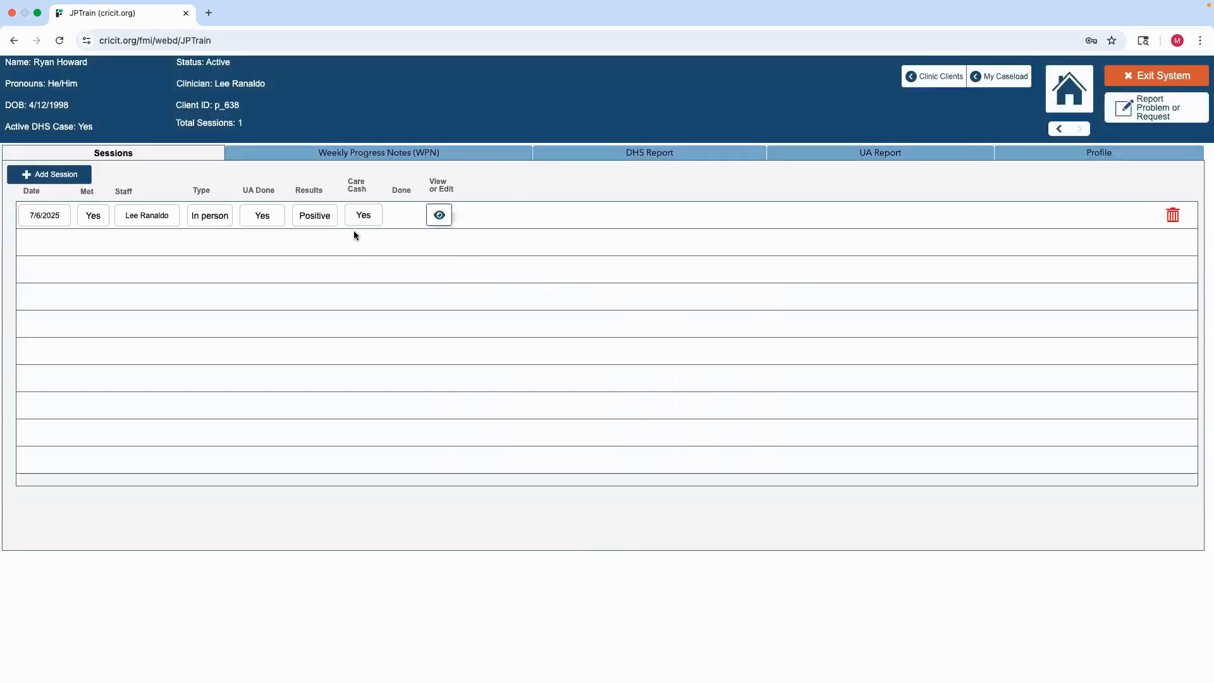
Reopen the session, check Coffee and Hygiene as incentives given, and save it
left_click(438, 216)
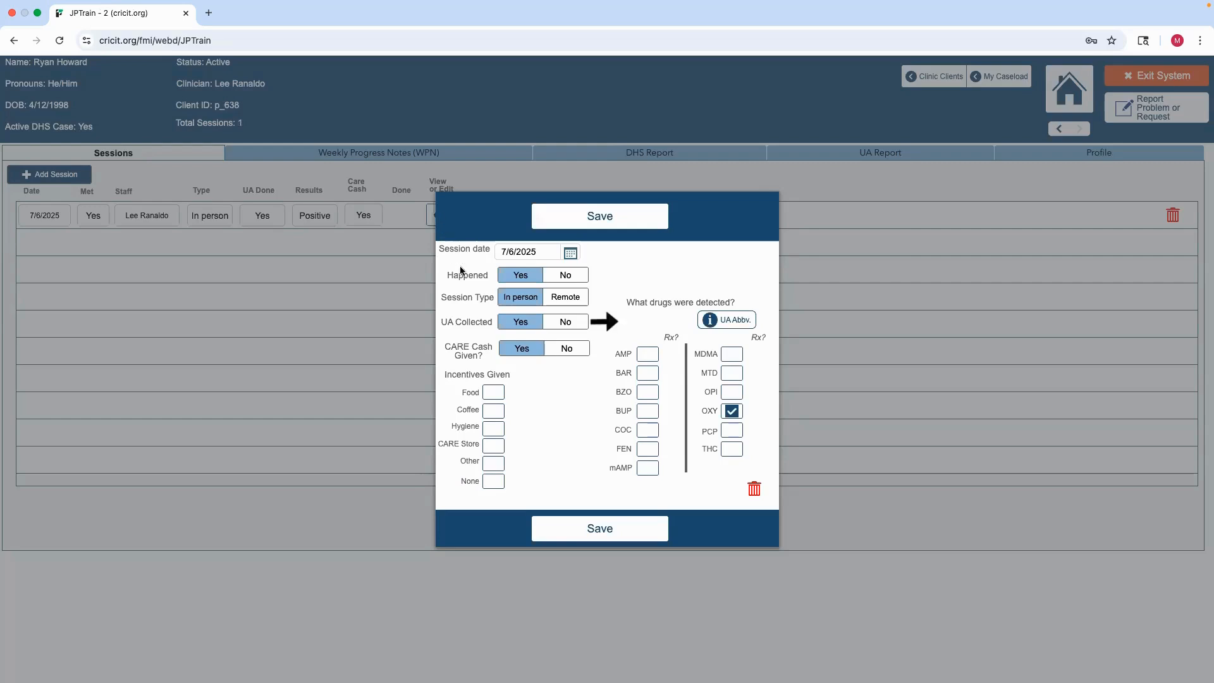
left_click(500, 414)
left_click(494, 430)
left_click(594, 534)
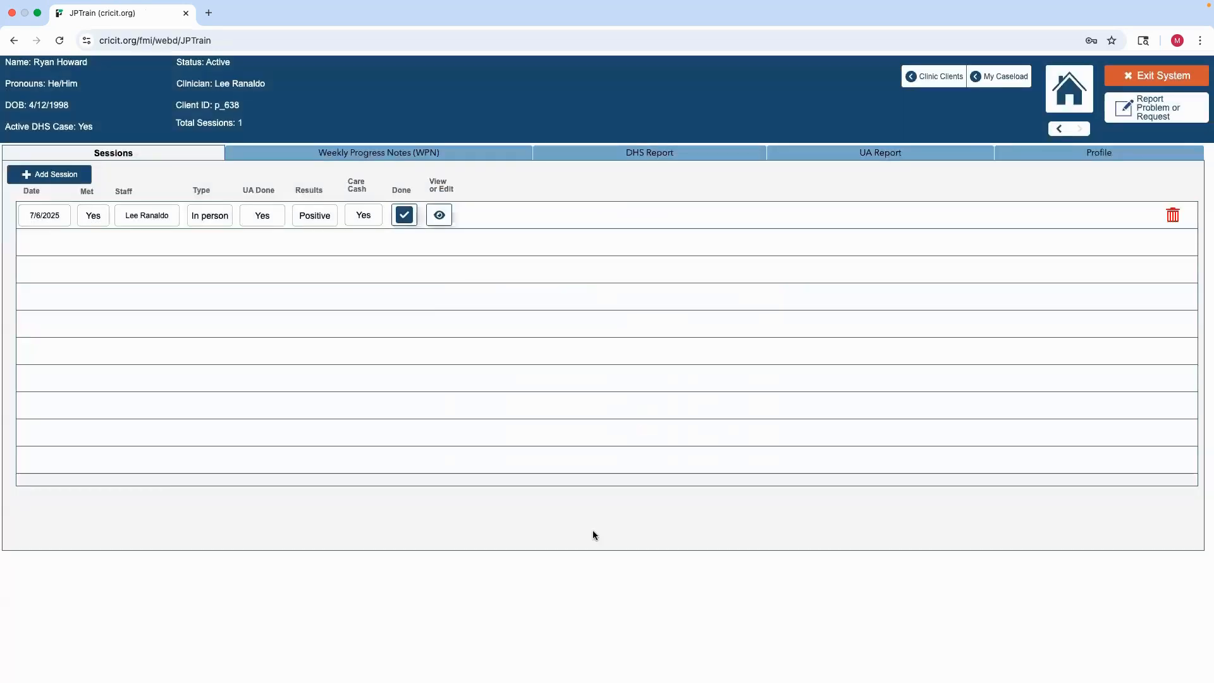